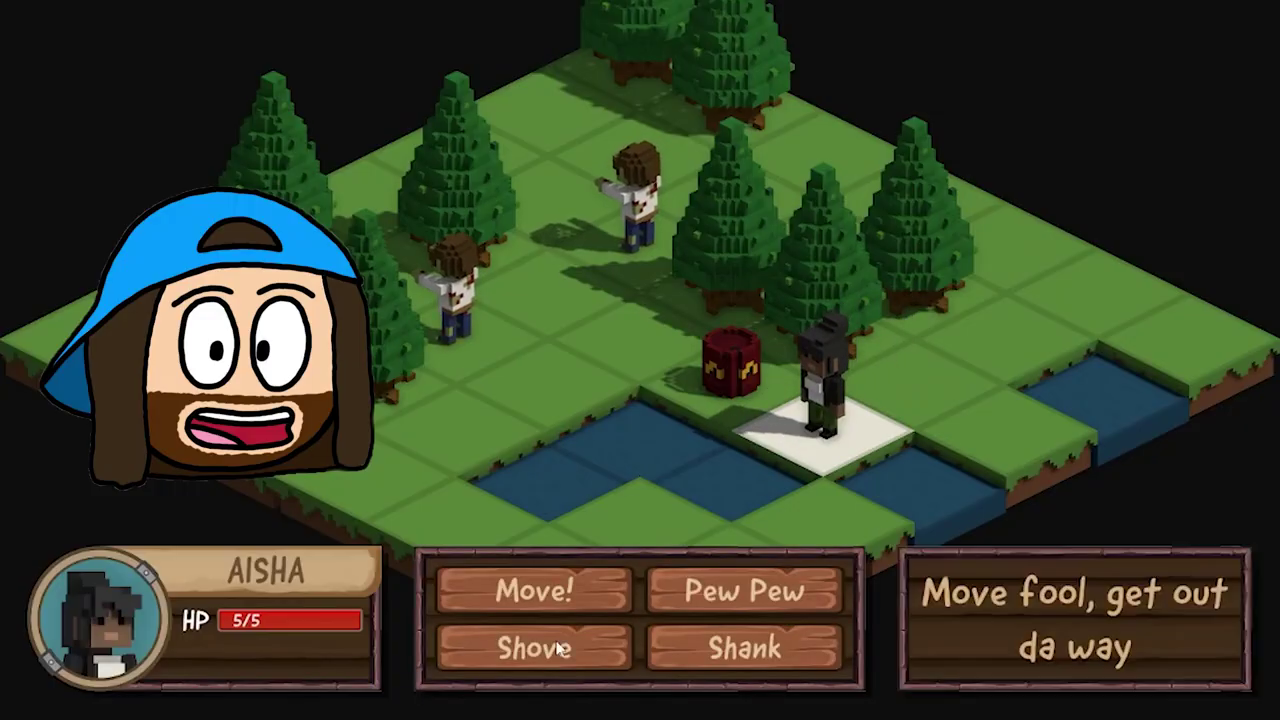
# Shove the barrel up-left, move Aisha one tile, then shove the barrel up-left again.
pyautogui.click(520, 646)
pyautogui.click(724, 380)
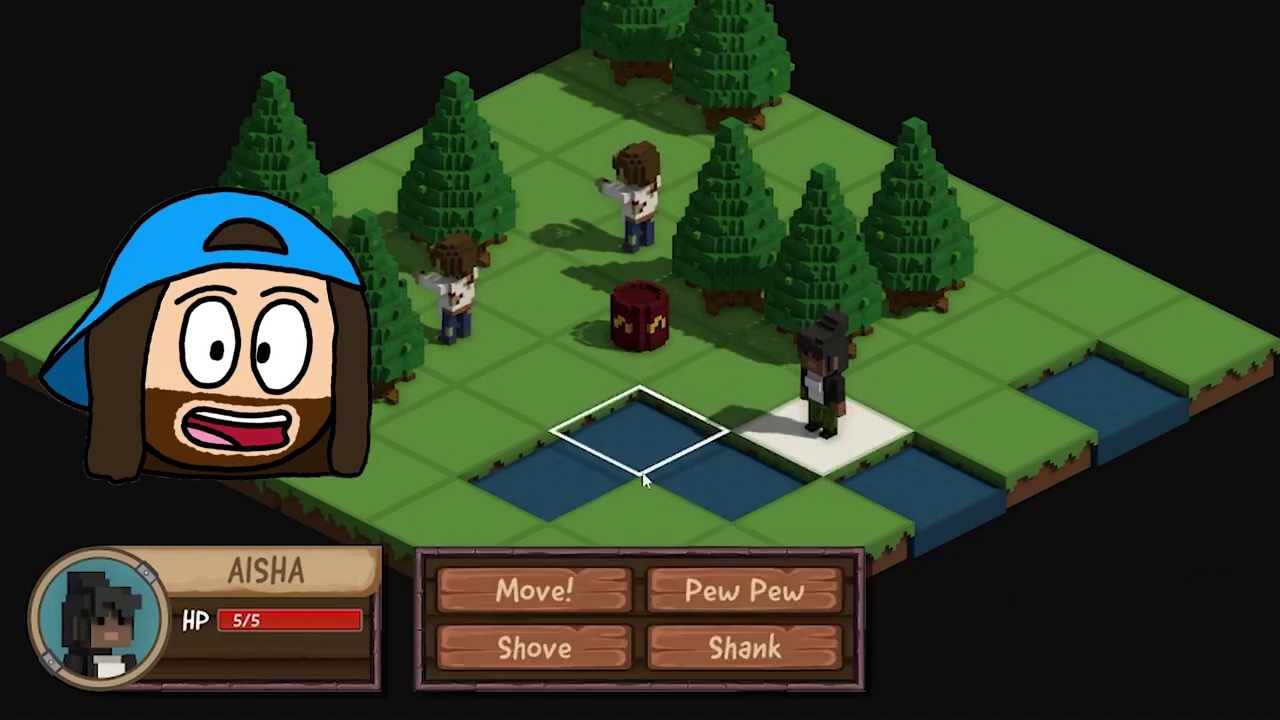
pyautogui.click(581, 573)
pyautogui.click(713, 413)
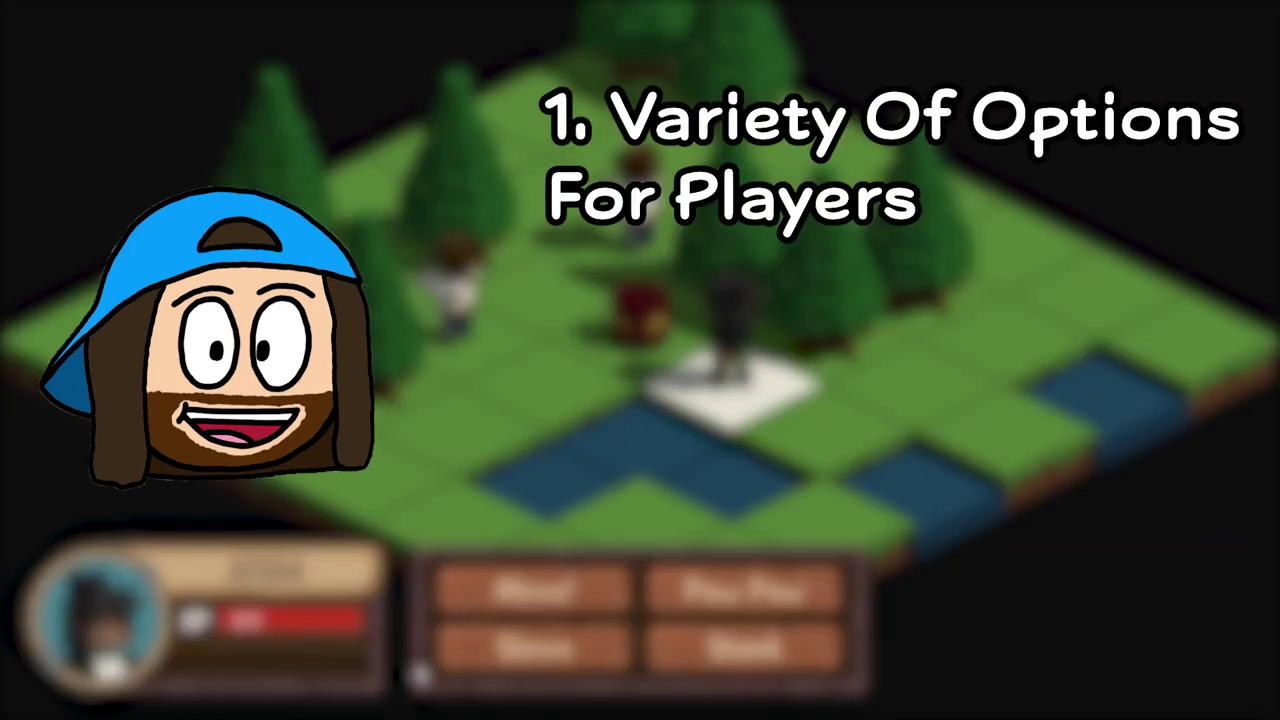
pyautogui.click(522, 648)
pyautogui.click(622, 362)
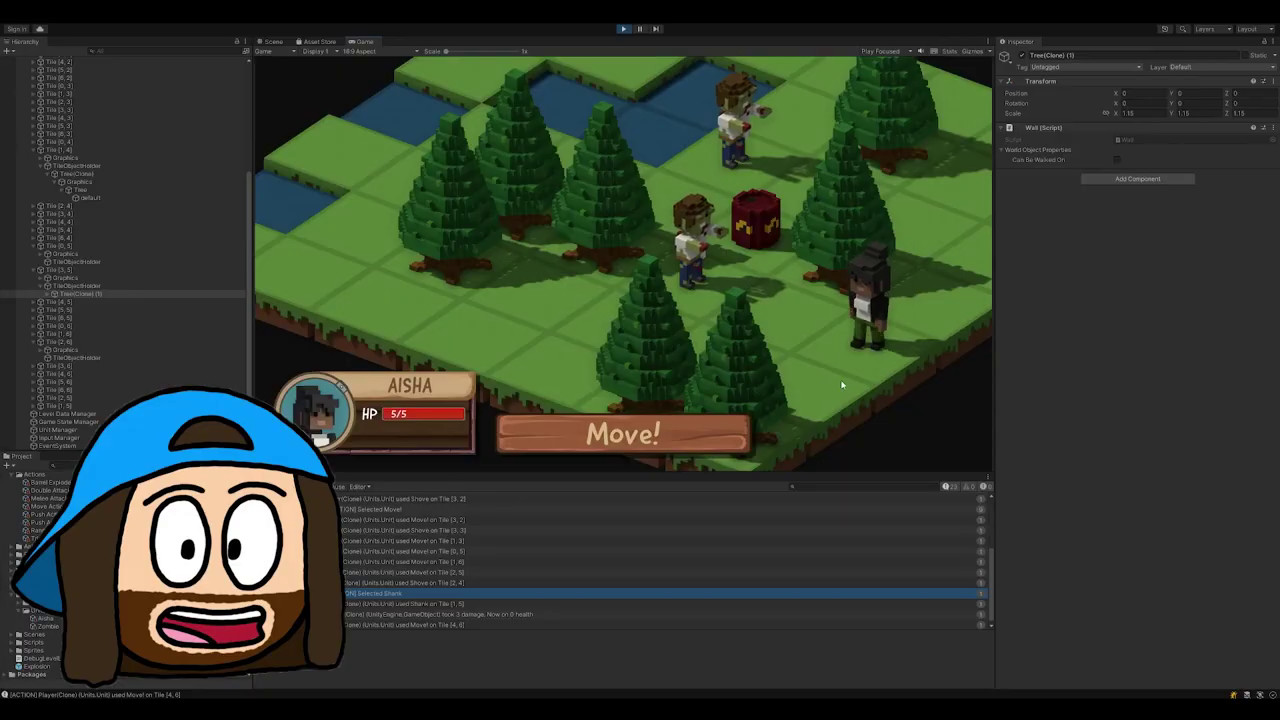
# Move Aisha to tile [5,4] and Shank the zombie, opening the battle close-up.
pyautogui.click(558, 397)
pyautogui.click(642, 326)
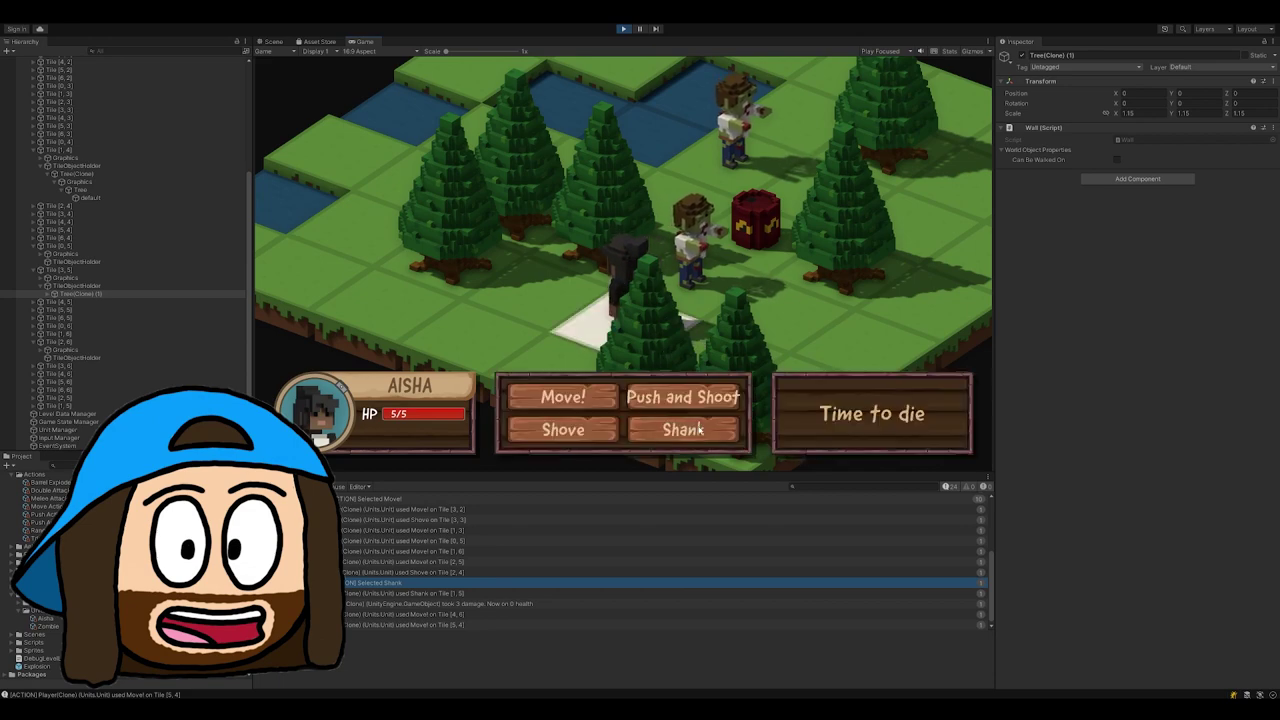
pyautogui.click(699, 428)
pyautogui.click(699, 285)
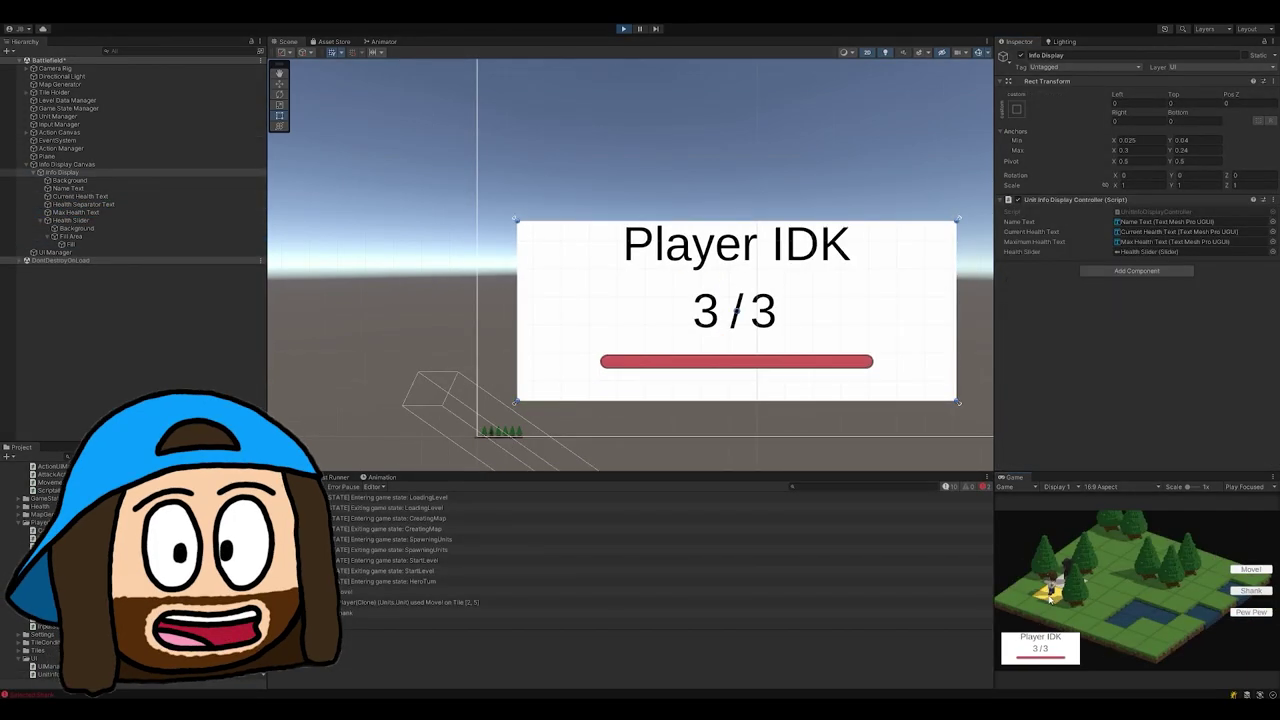
# Use Shank on the target tile to test the wooden-styled info panel.
pyautogui.click(1050, 597)
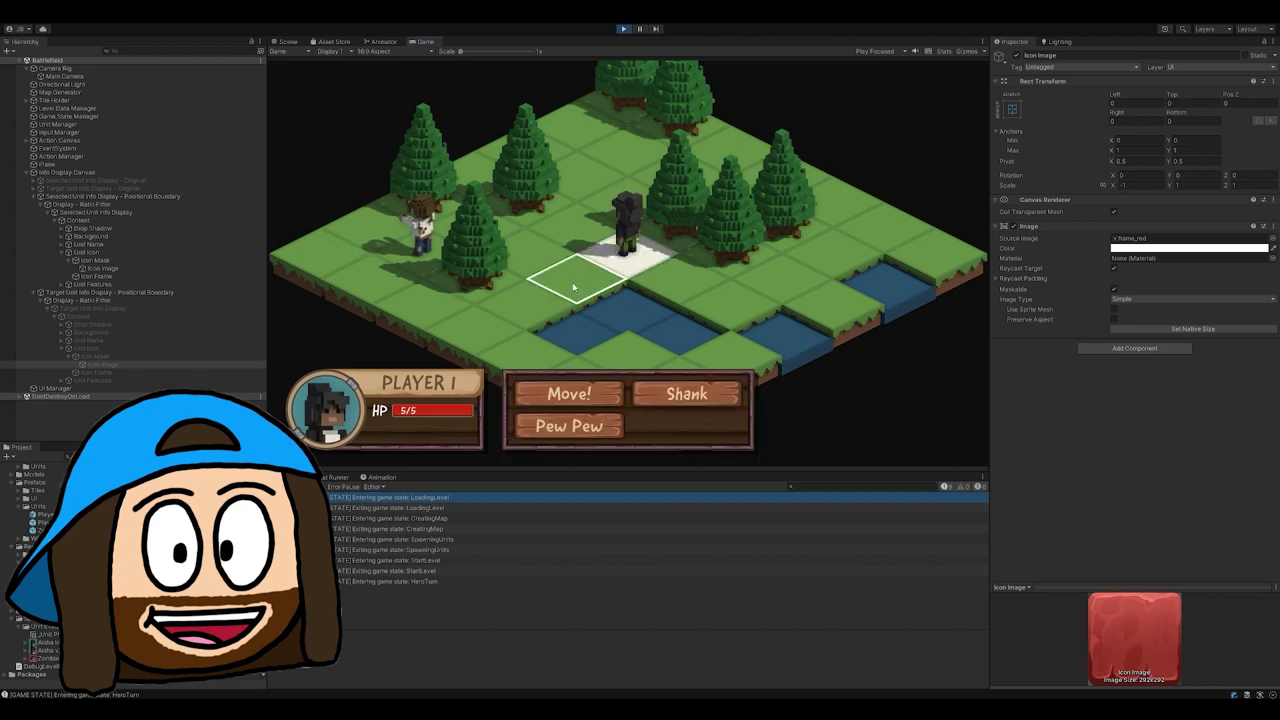
pyautogui.moveTo(430, 268)
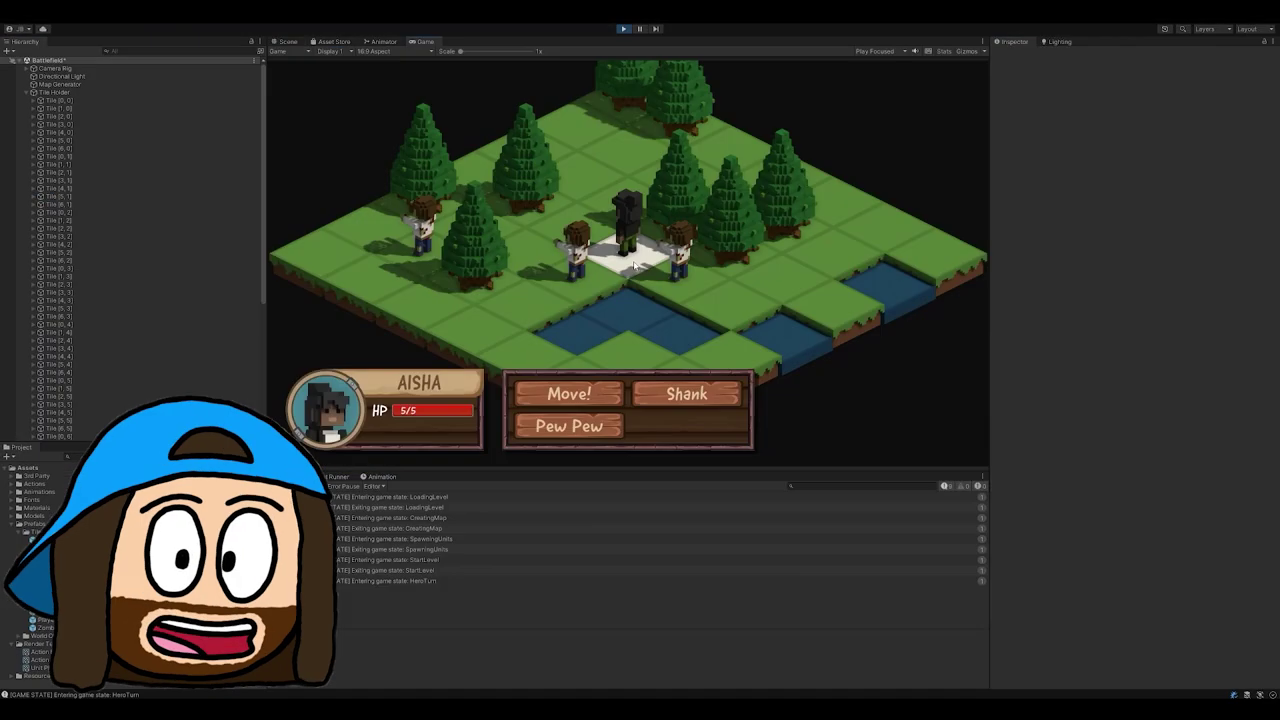
# Test Shank in the arena view, then adjust the execution panel's Rect Transform anchors.
pyautogui.click(568, 394)
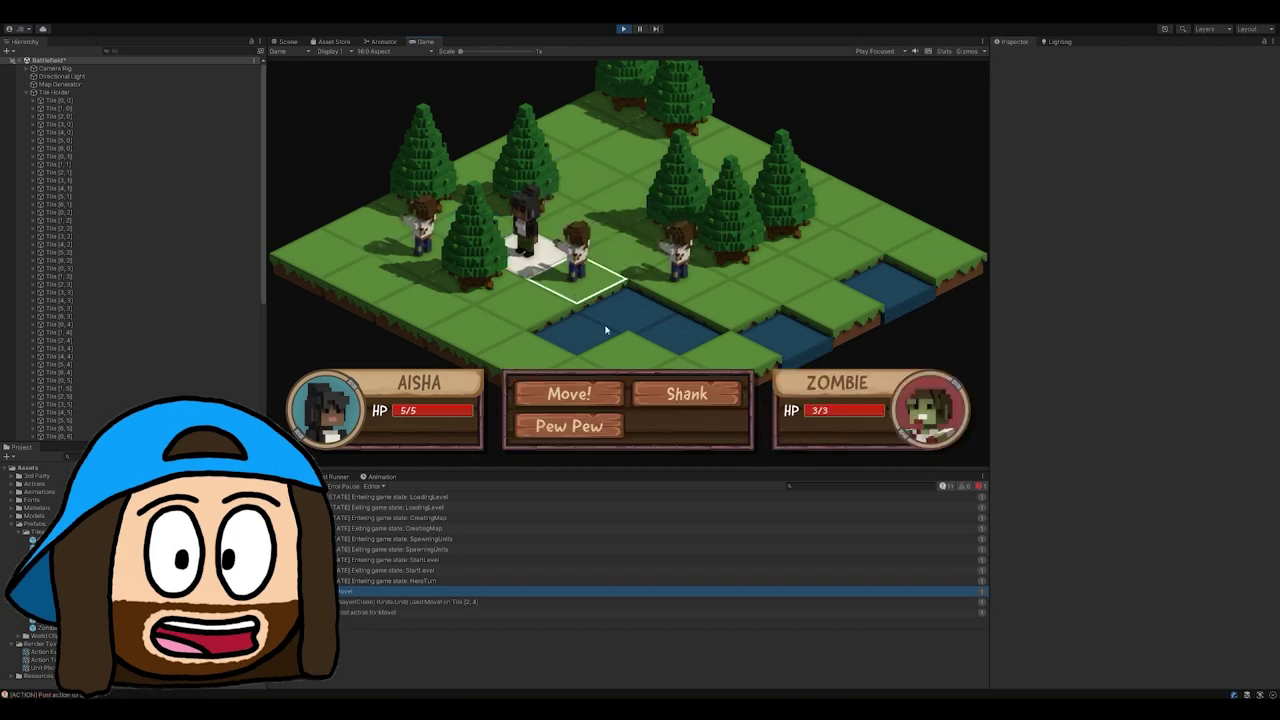
pyautogui.click(677, 394)
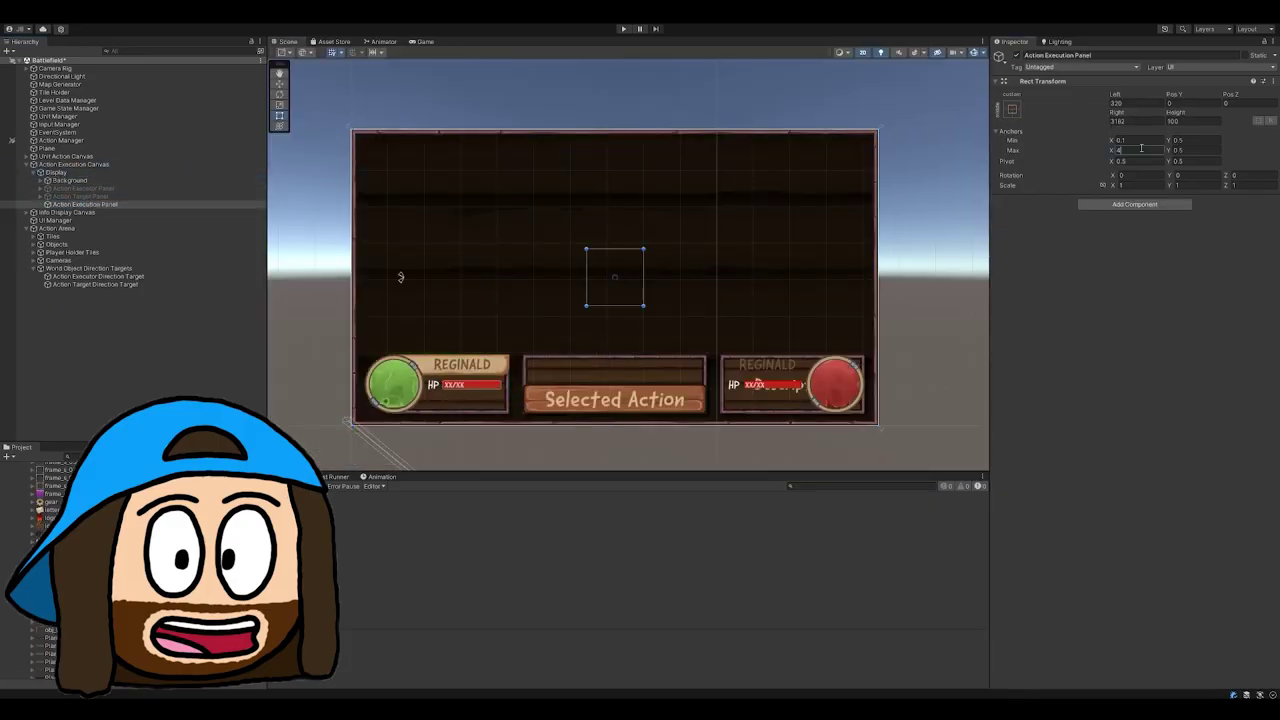
pyautogui.click(1012, 108)
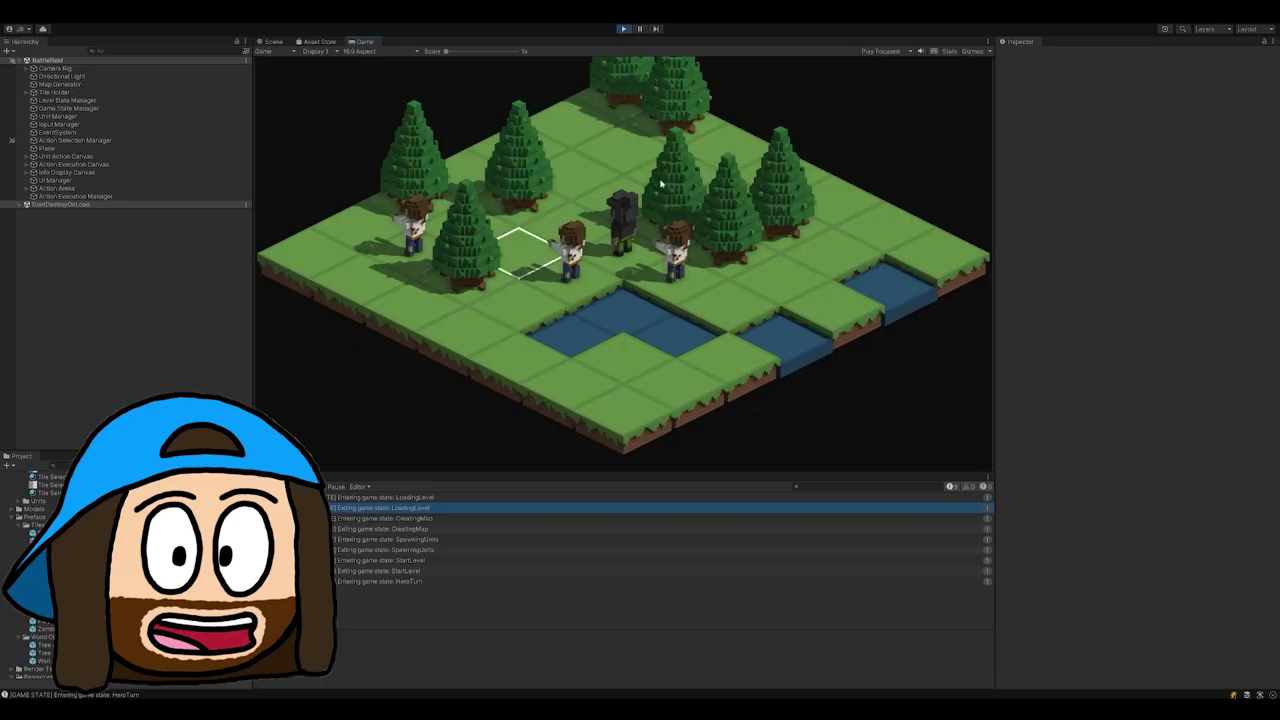
# Test Shove, Move! and Push and Shoot, then launch a Triple Attack on a zombie.
pyautogui.click(561, 432)
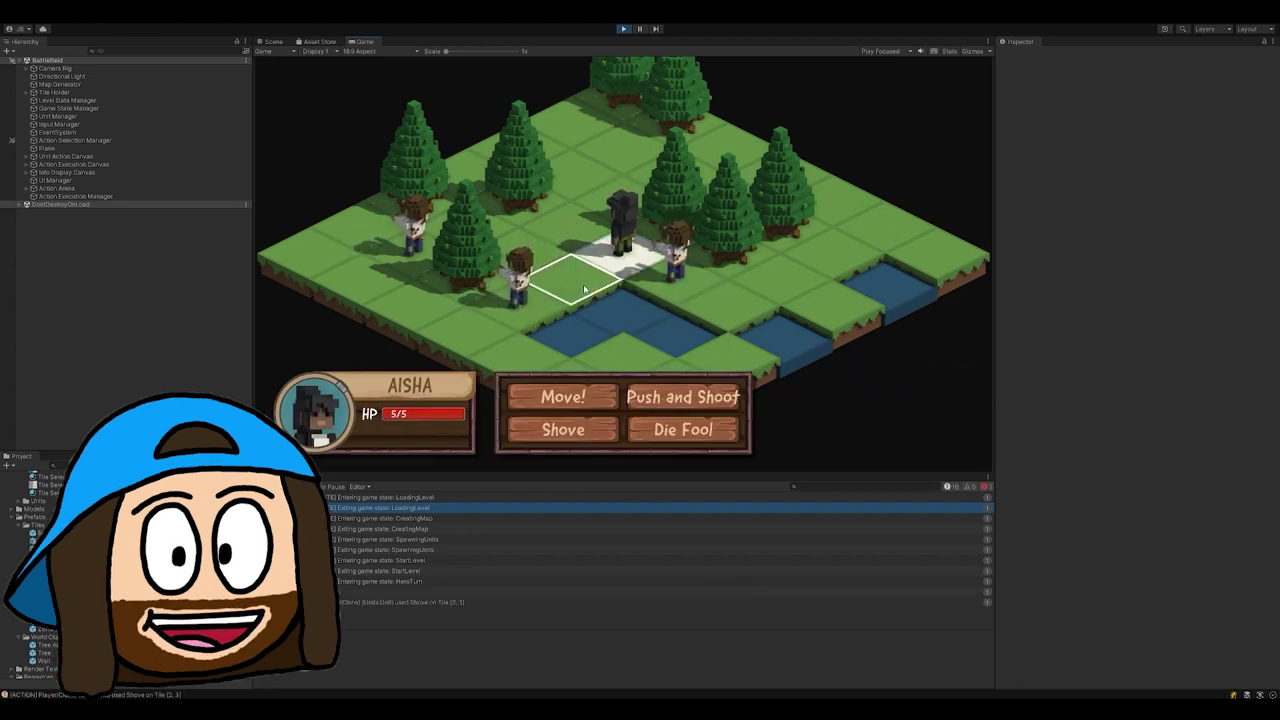
pyautogui.click(563, 397)
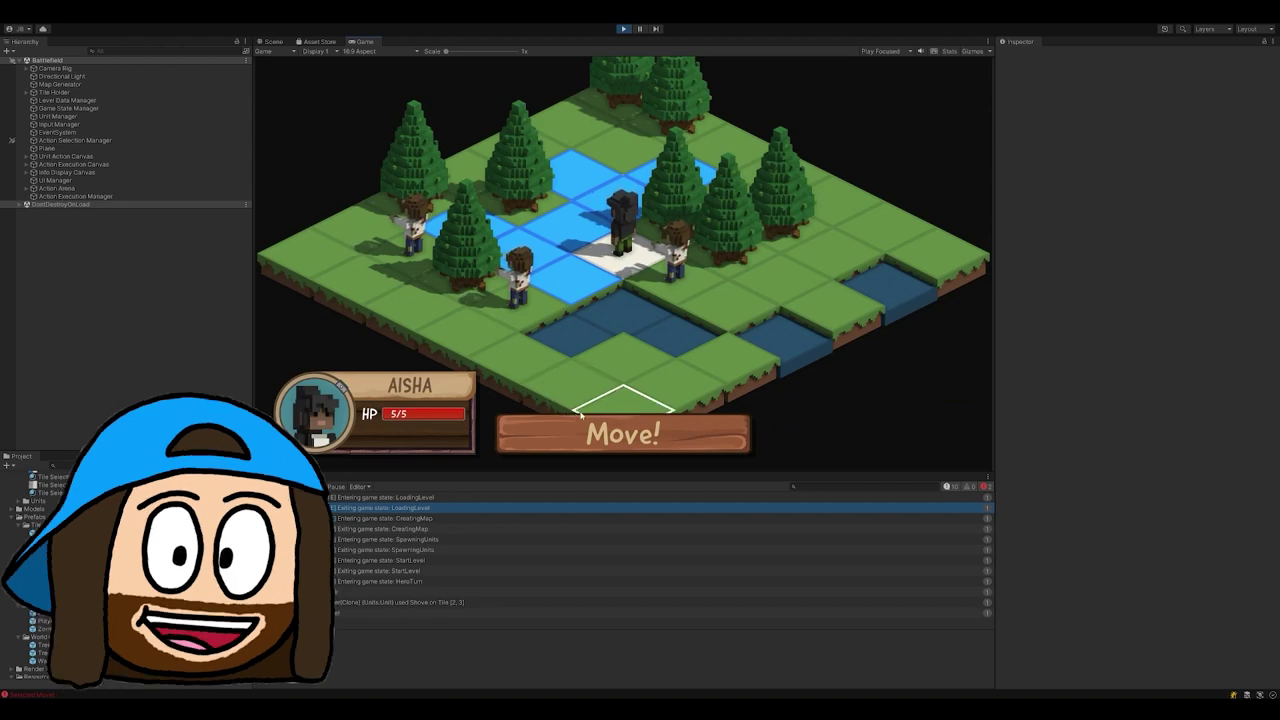
pyautogui.click(695, 397)
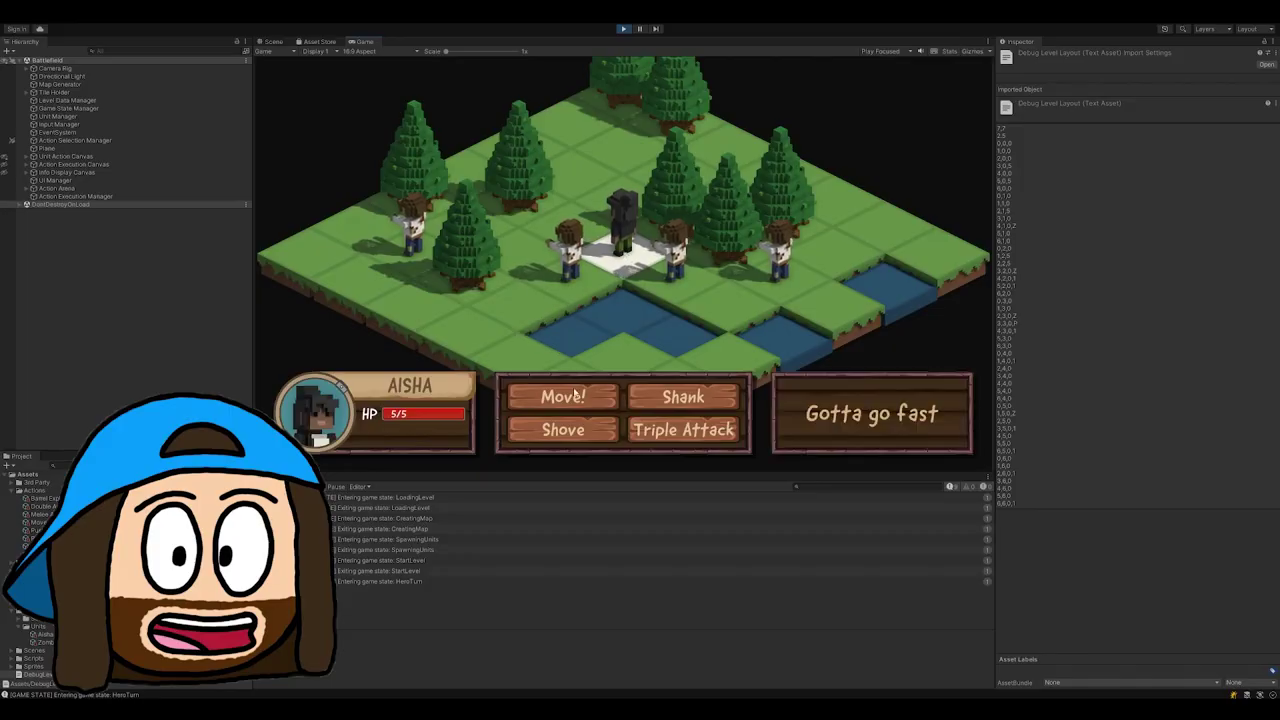
pyautogui.click(697, 438)
pyautogui.click(685, 284)
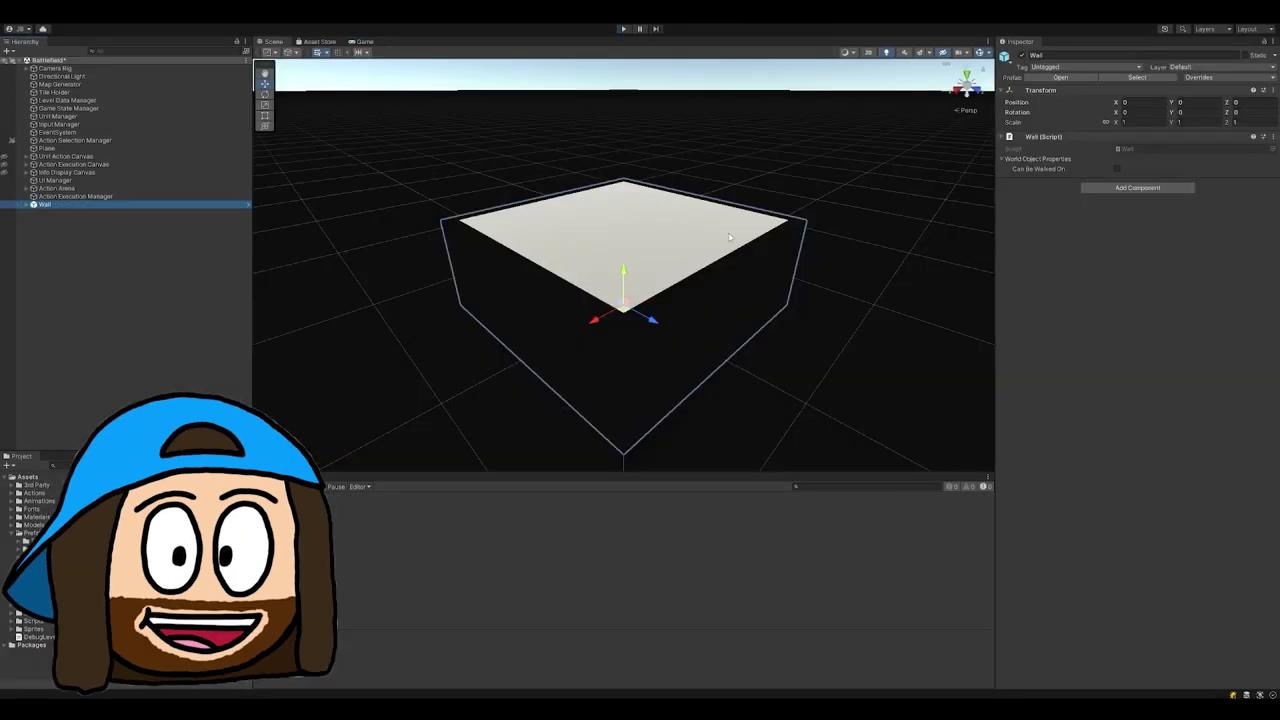
# Place the Explosive Barrel model under the Wall object's Graphics.
pyautogui.rightClick(166, 200)
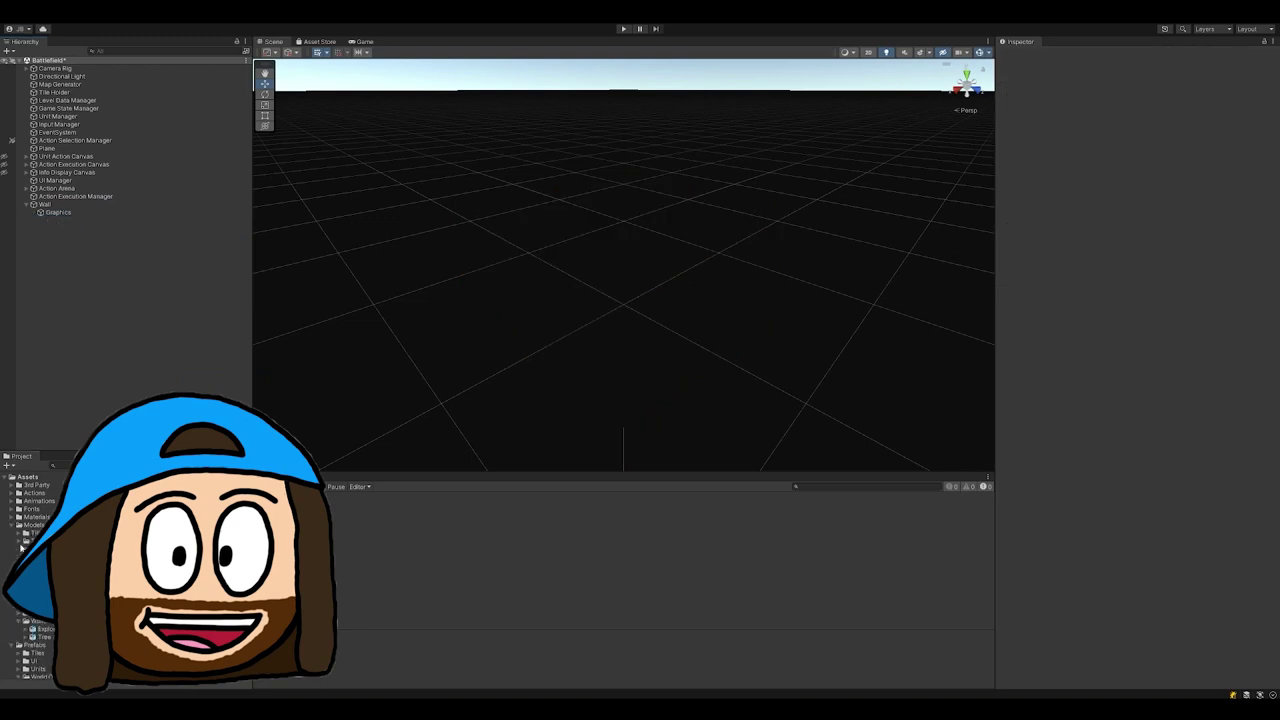
pyautogui.moveTo(21, 547); pyautogui.dragTo(623, 310)
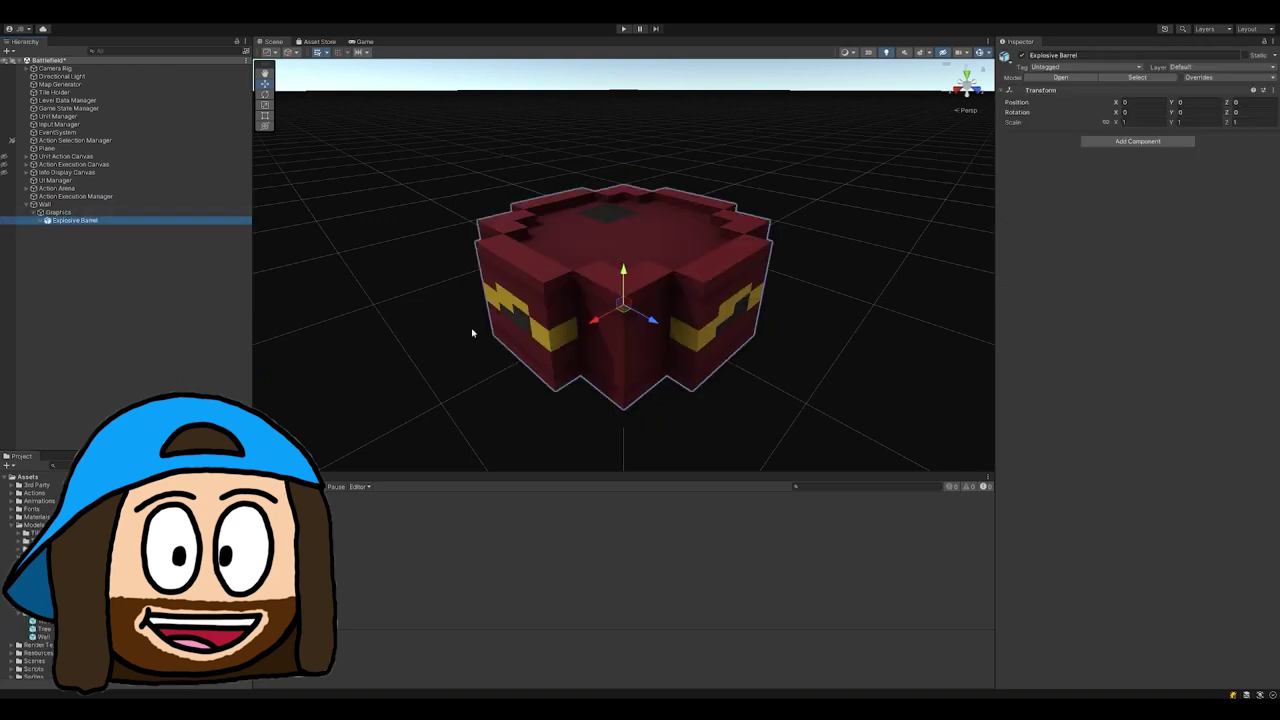
pyautogui.click(61, 213)
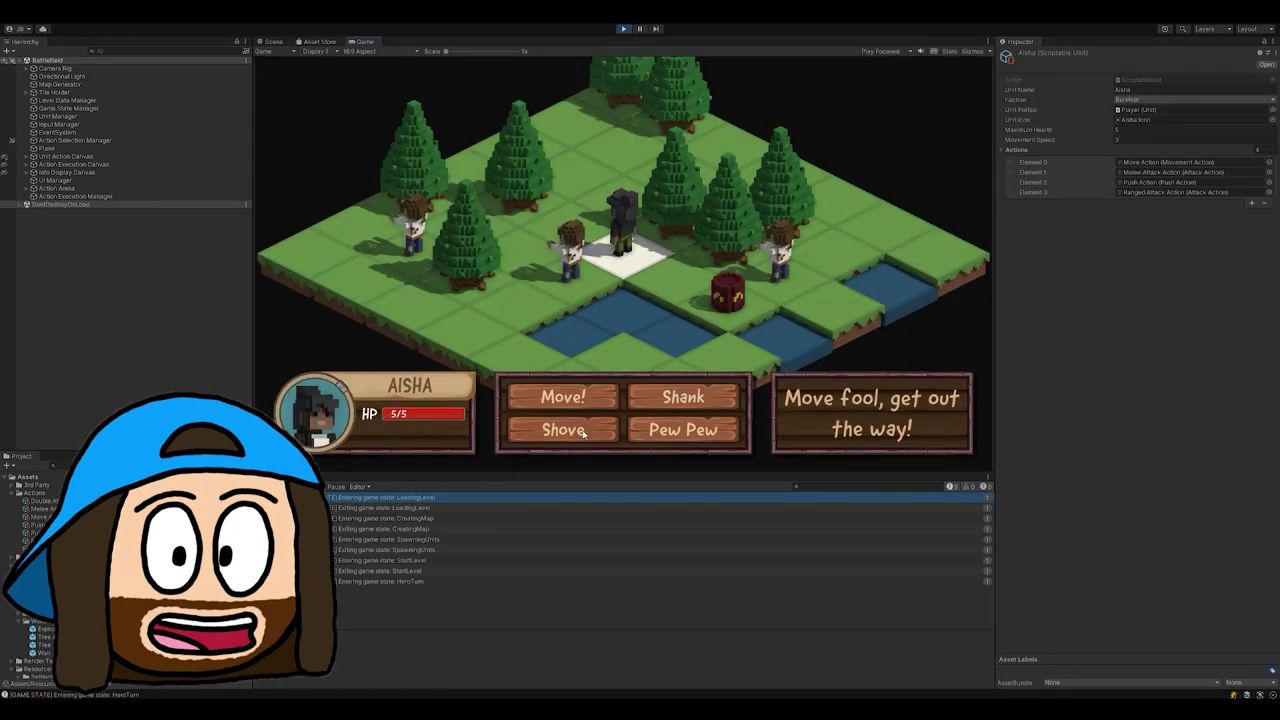
# Shove the explosive barrel one tile and detonate it with a Pew Pew shot.
pyautogui.click(683, 429)
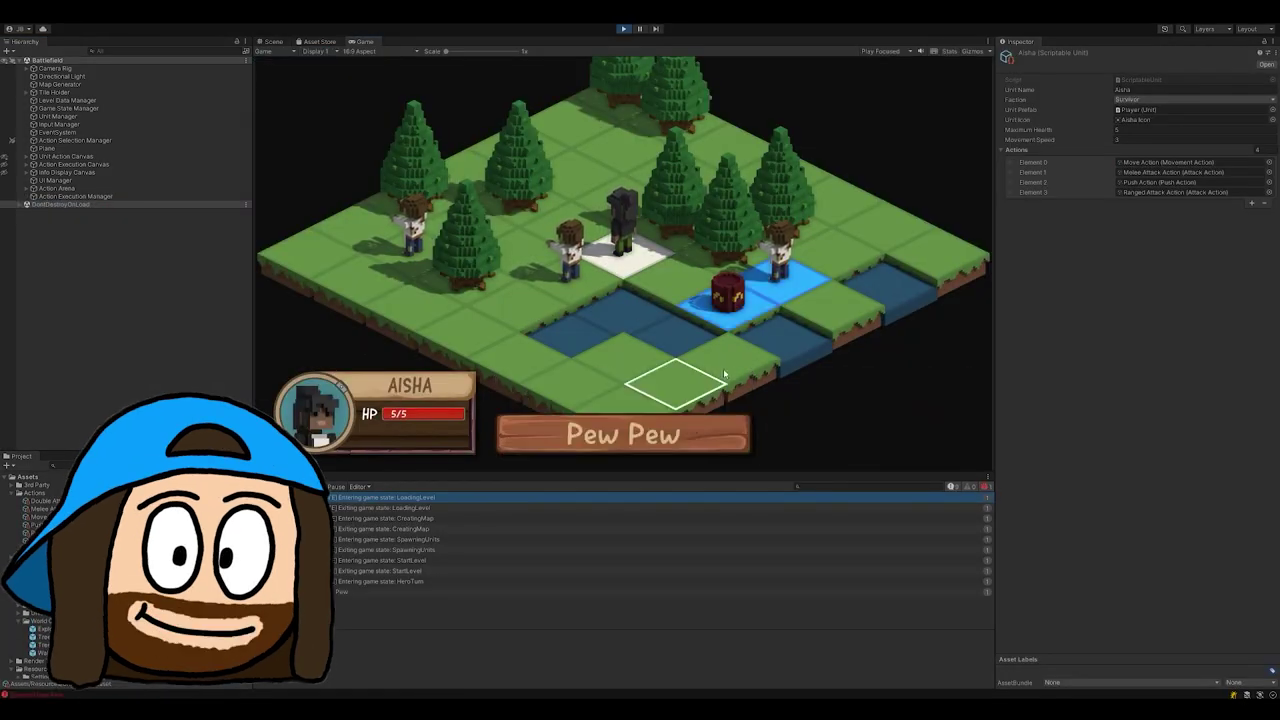
pyautogui.click(739, 316)
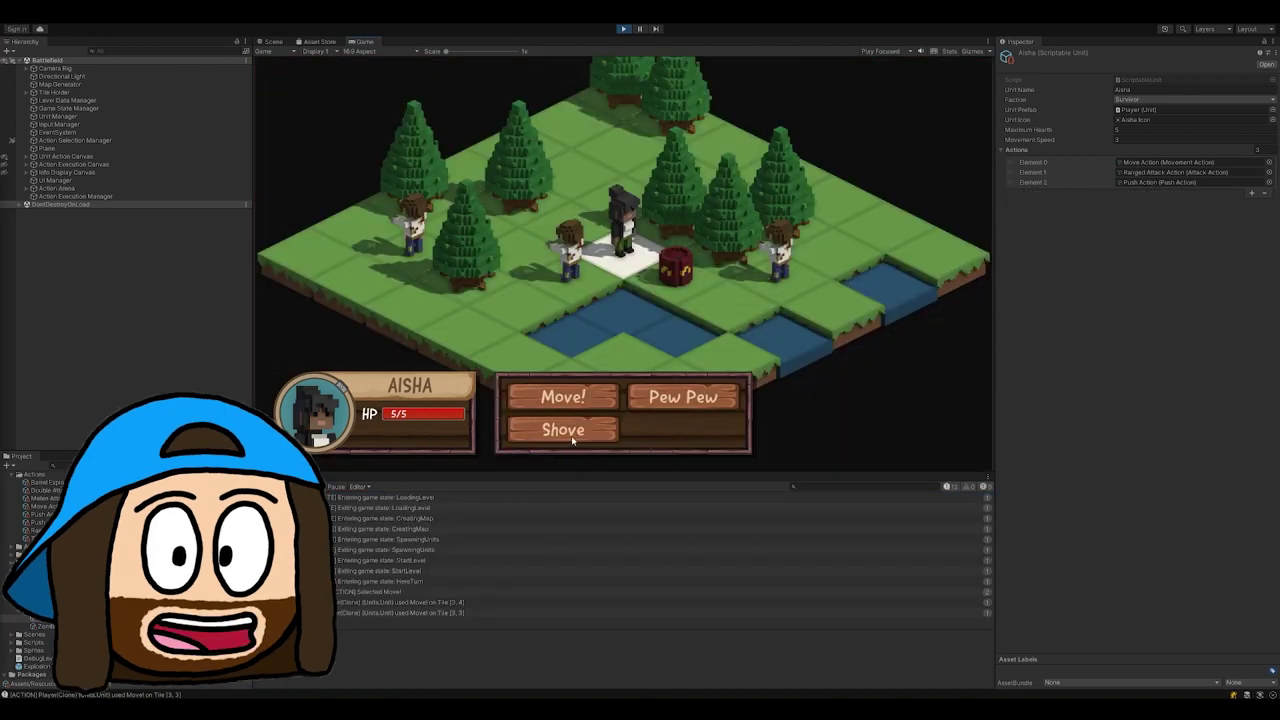
pyautogui.click(677, 275)
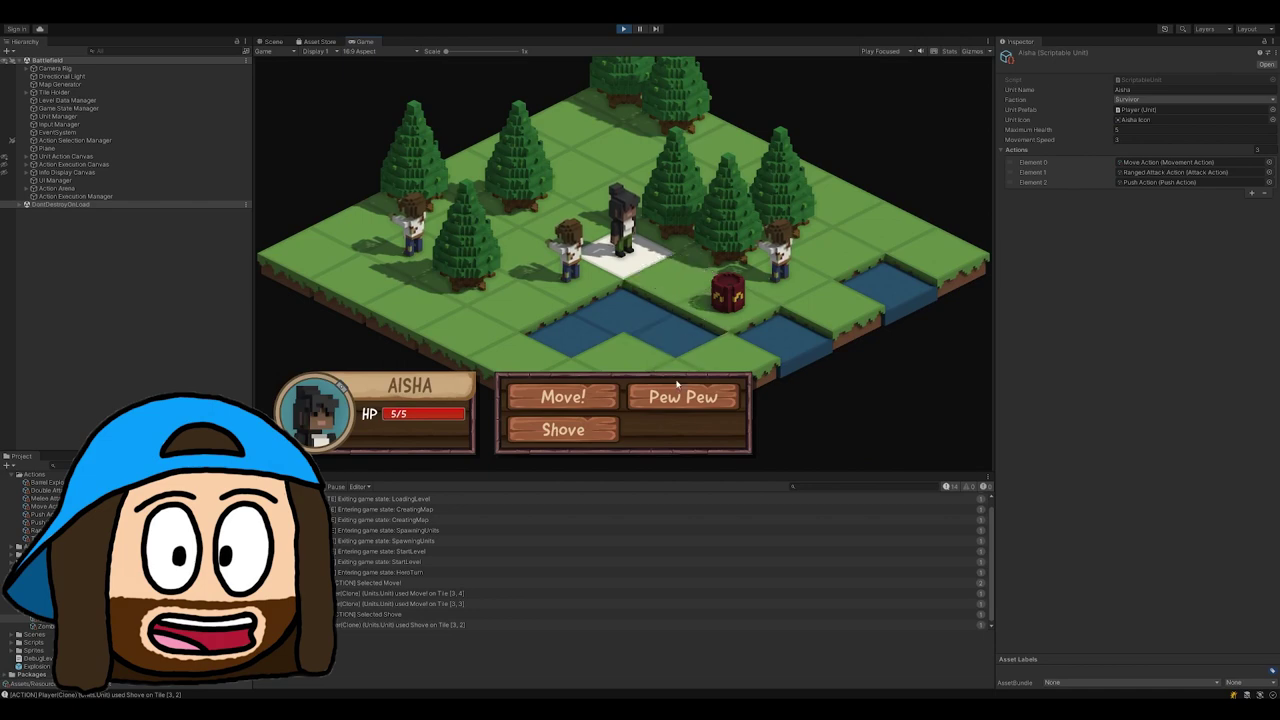
pyautogui.click(690, 395)
pyautogui.click(730, 309)
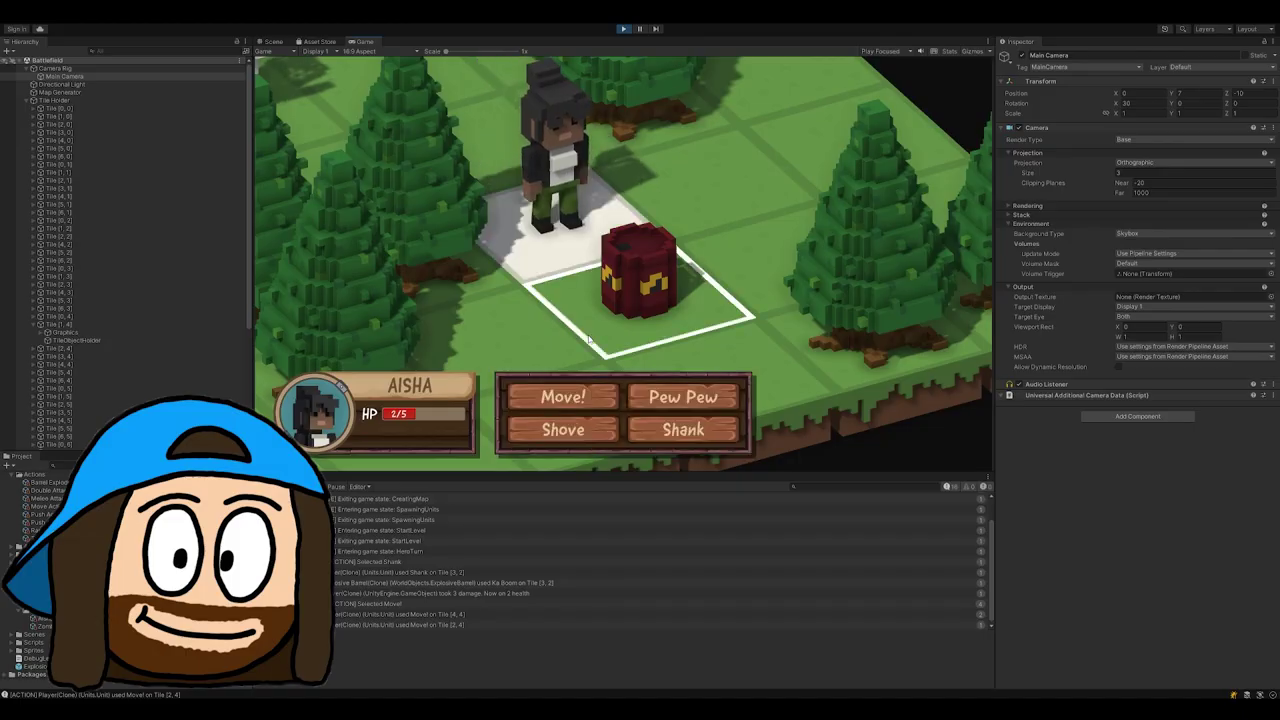
# Shank the barrel and move Aisha using the keyboard-driven action menu.
pyautogui.click(661, 433)
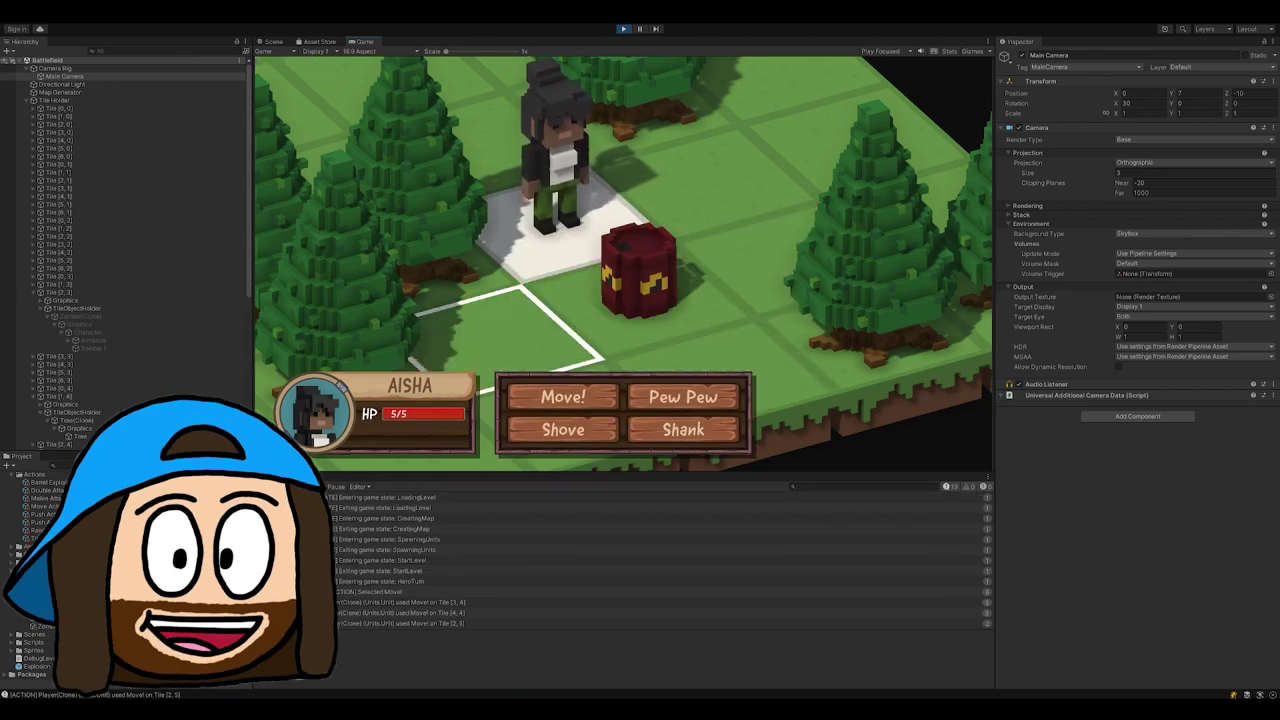
pyautogui.press('Return')
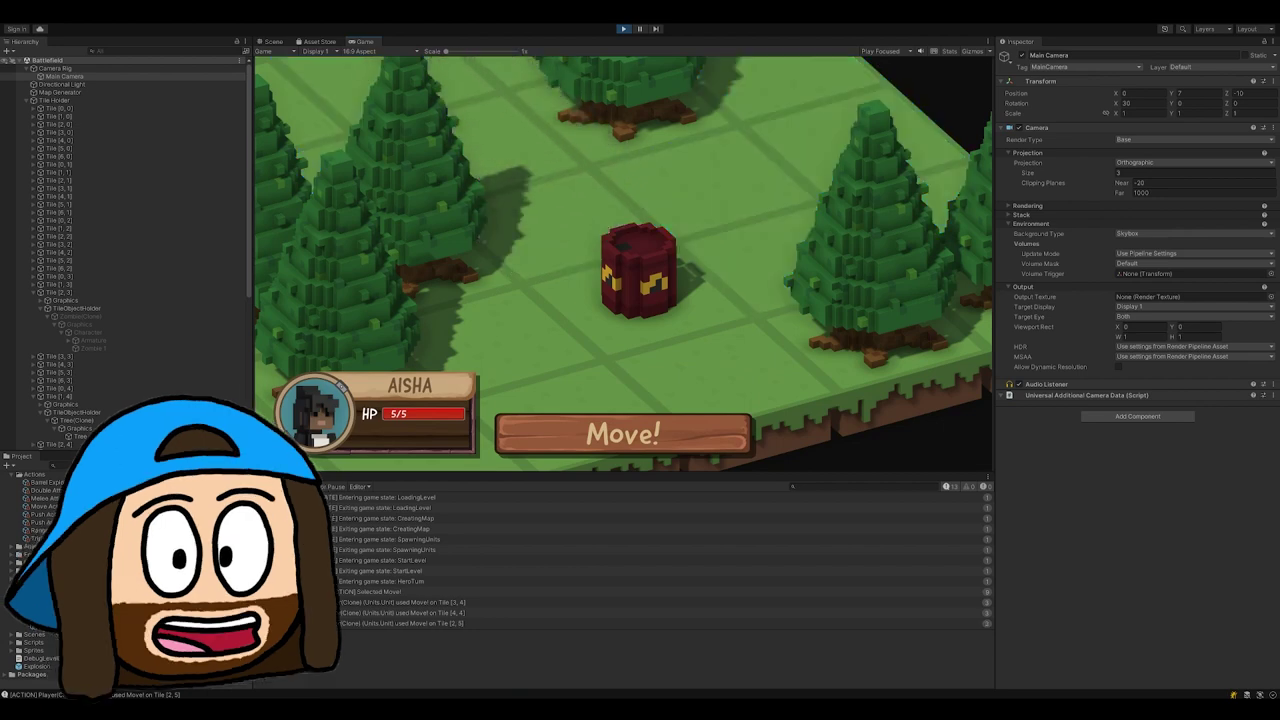
pyautogui.press('Return')
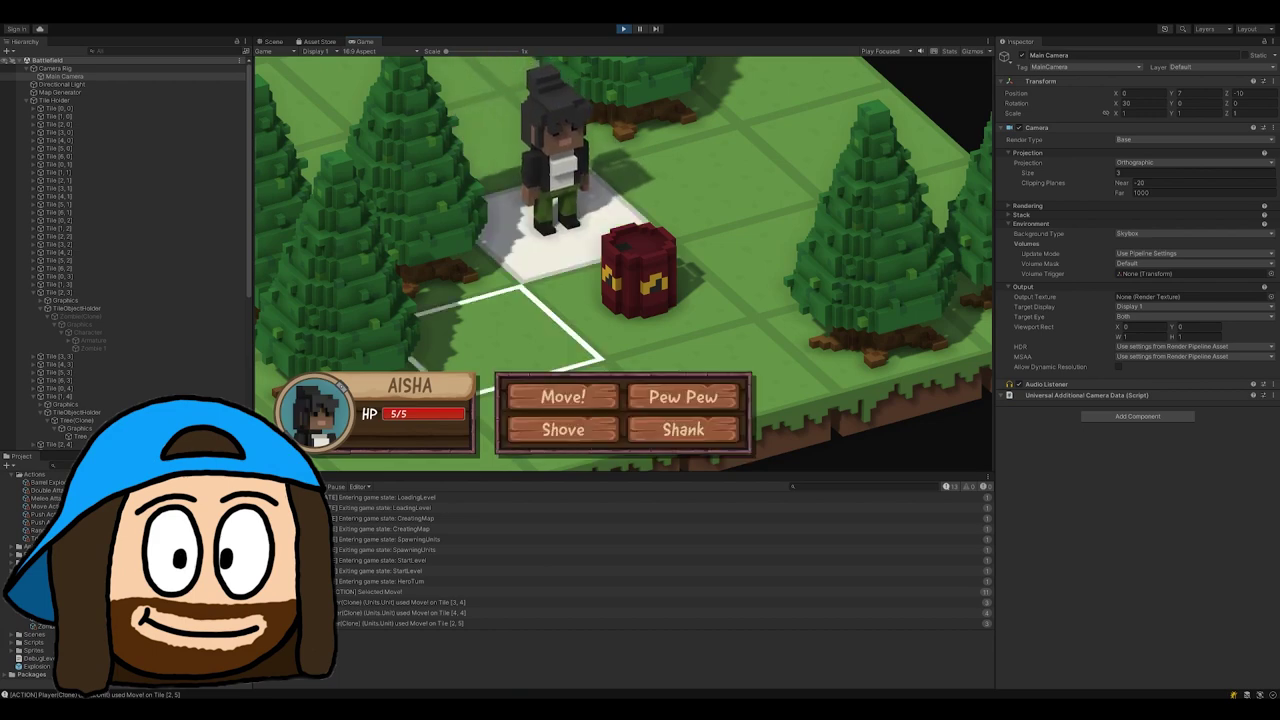
pyautogui.press('Down')
pyautogui.press('Right')
pyautogui.press('Return')
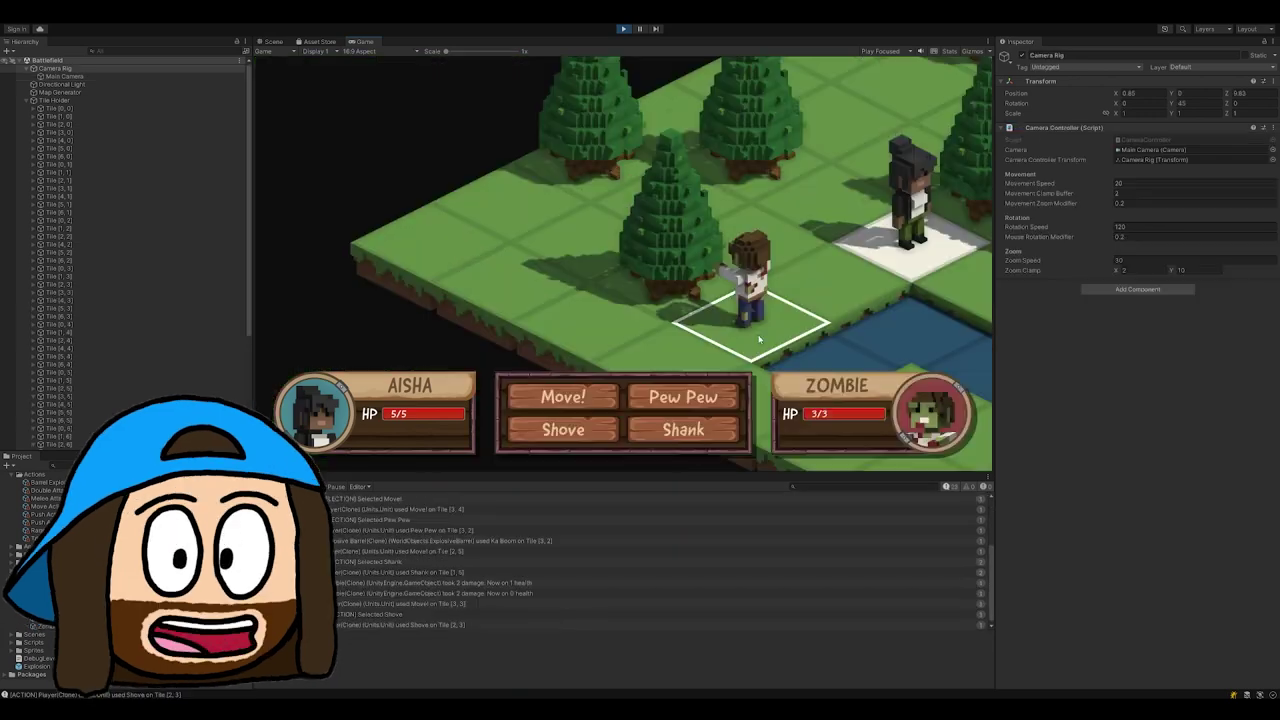
# Move Aisha to a new tile and shove the zombie off its tile.
pyautogui.press('Return')
pyautogui.click(847, 284)
pyautogui.scroll(3, 756, 339)
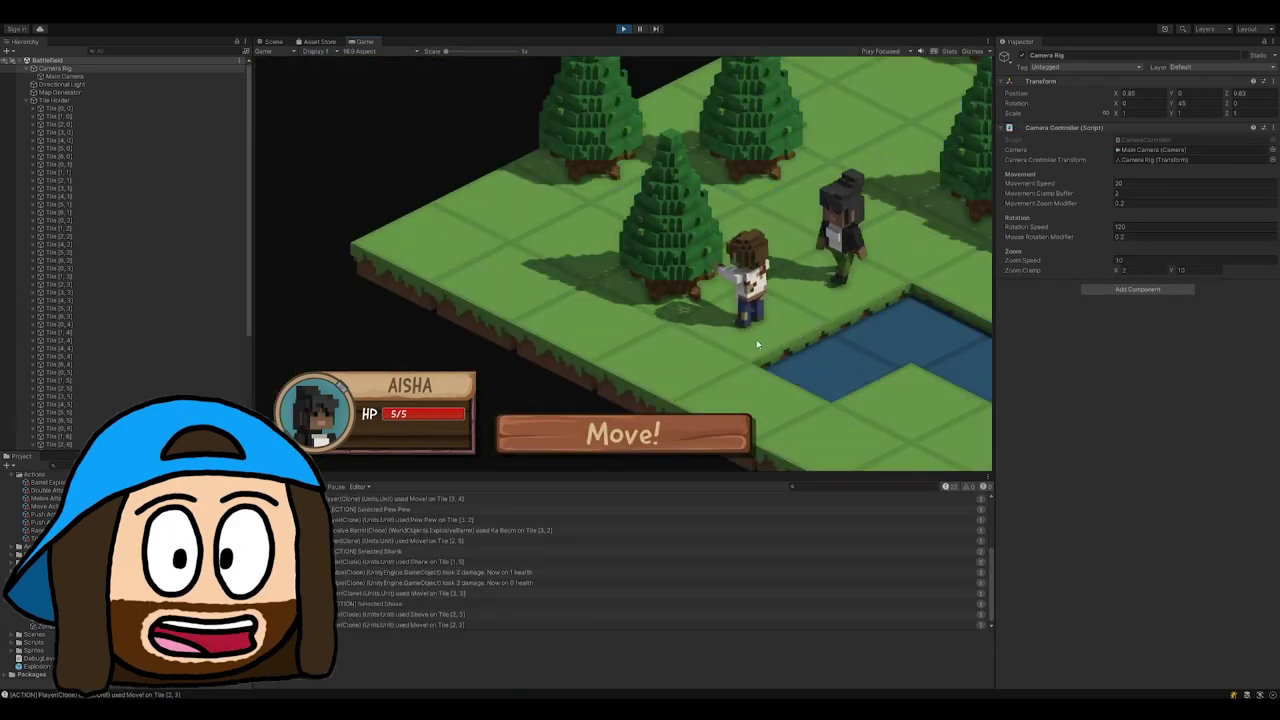
pyautogui.scroll(-3, 756, 339)
pyautogui.press('Down')
pyautogui.press('Return')
pyautogui.click(749, 326)
# Move Aisha again, shove the zombie once more, and walk her to another tile.
pyautogui.scroll(3, 749, 326)
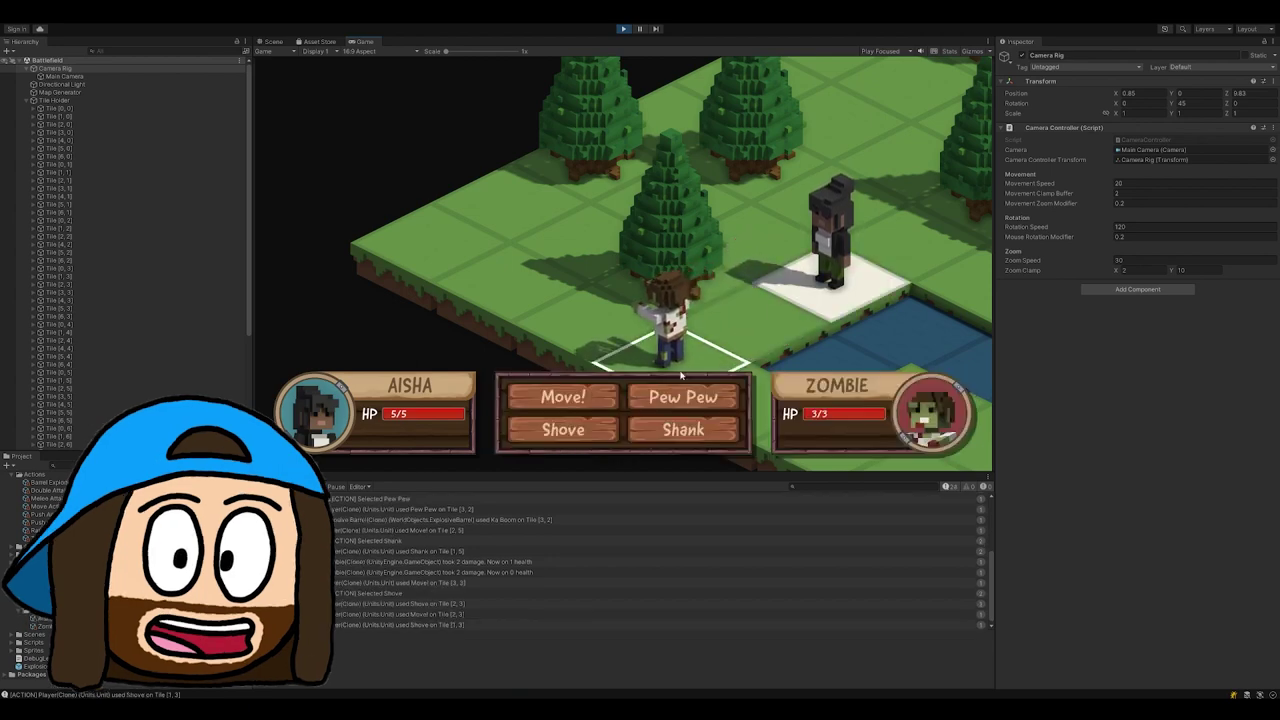
pyautogui.press('Return')
pyautogui.scroll(-3, 690, 365)
pyautogui.click(705, 350)
pyautogui.click(588, 428)
pyautogui.scroll(3, 588, 428)
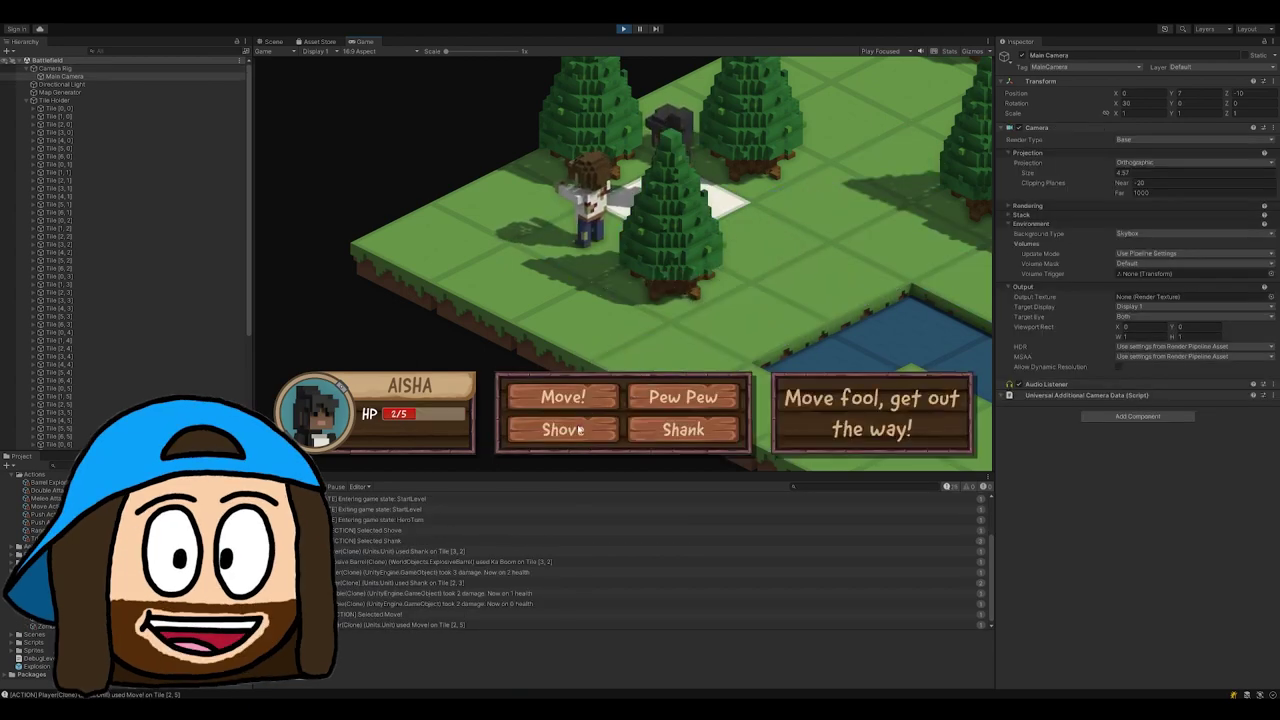
pyautogui.click(579, 429)
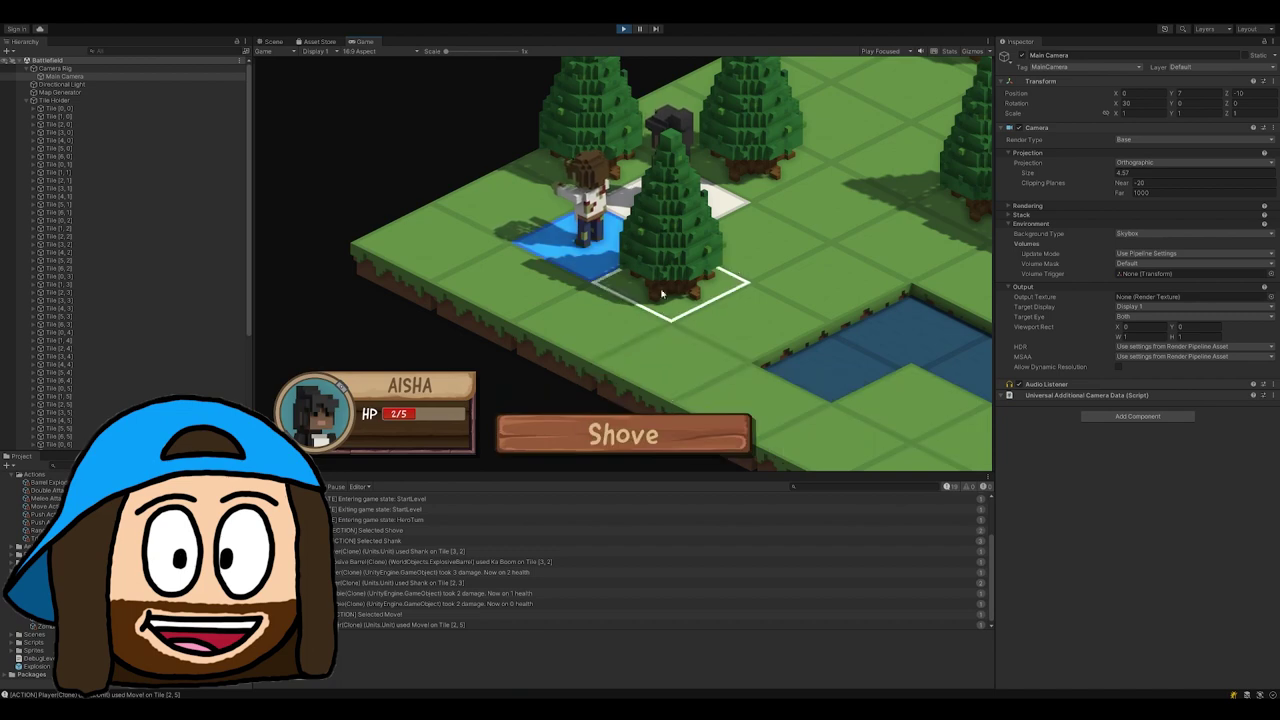
pyautogui.click(603, 237)
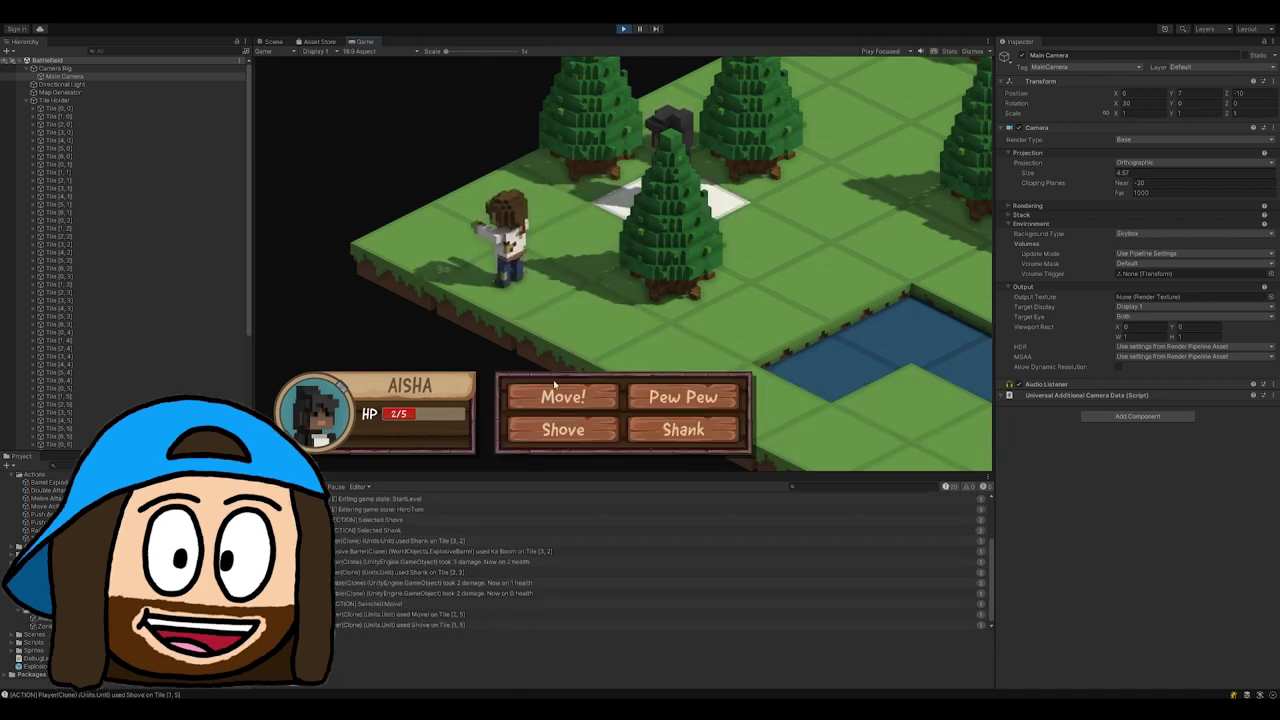
pyautogui.click(557, 394)
pyautogui.click(577, 282)
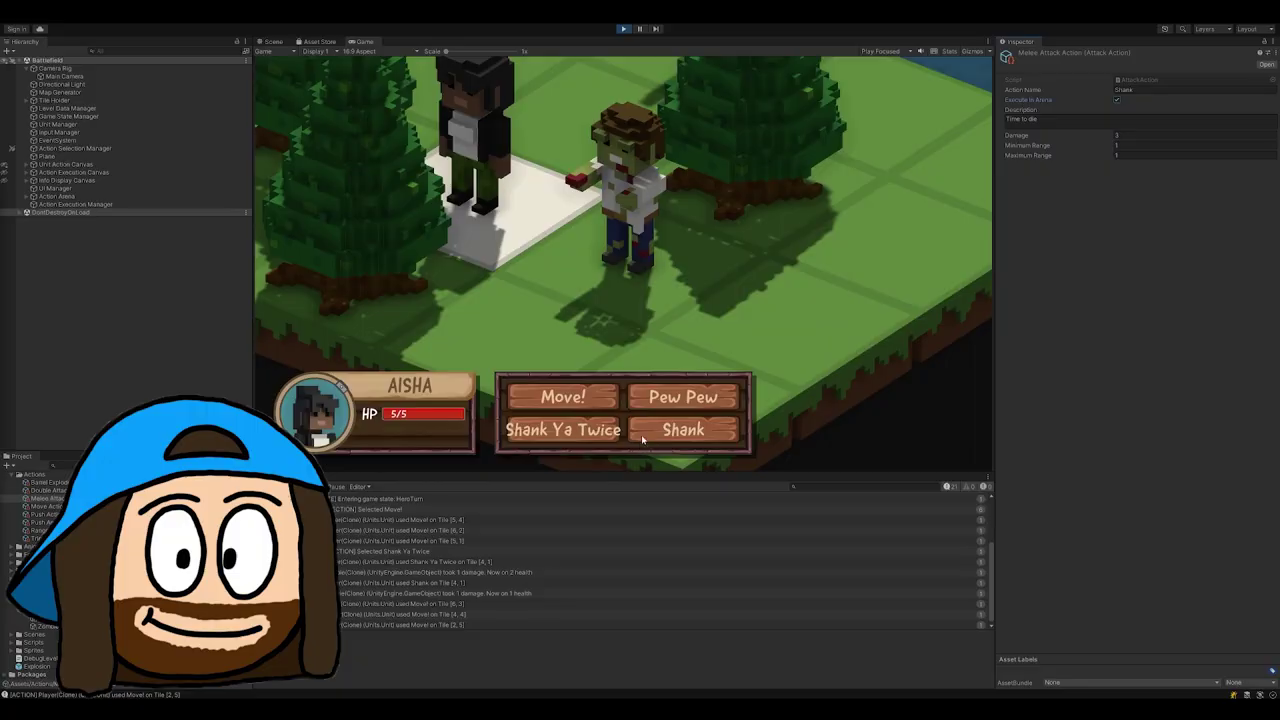
# Shank the adjacent zombie, then close the InputManager.cs tab after reviewing it.
pyautogui.click(643, 430)
pyautogui.click(632, 260)
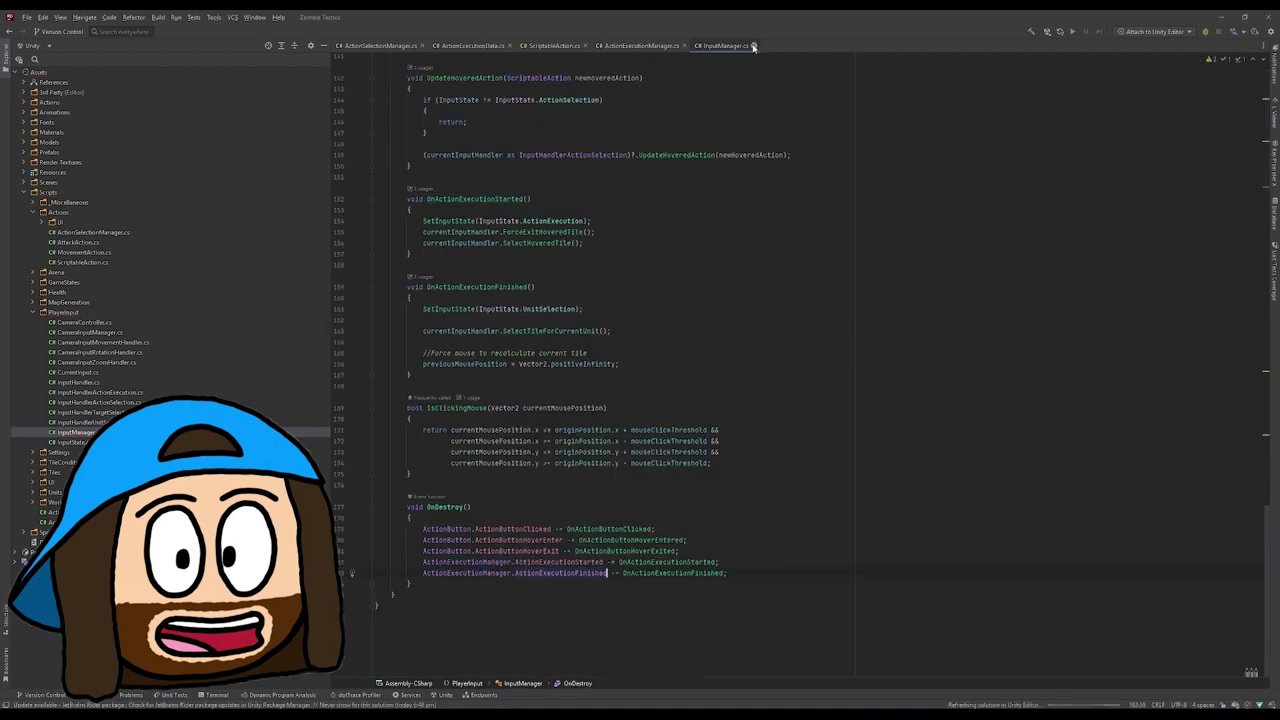
pyautogui.click(753, 46)
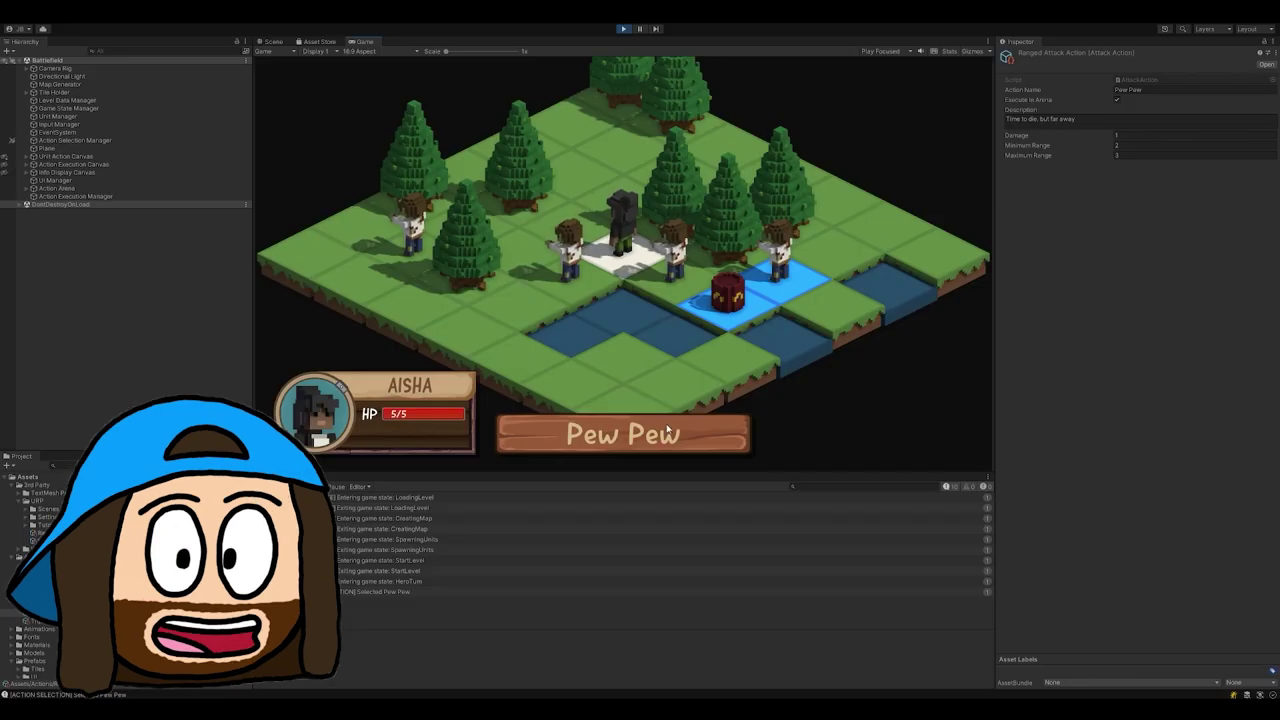
# Target the zombie in range, then fire Pew Pew at the explosive barrel instead.
pyautogui.click(762, 285)
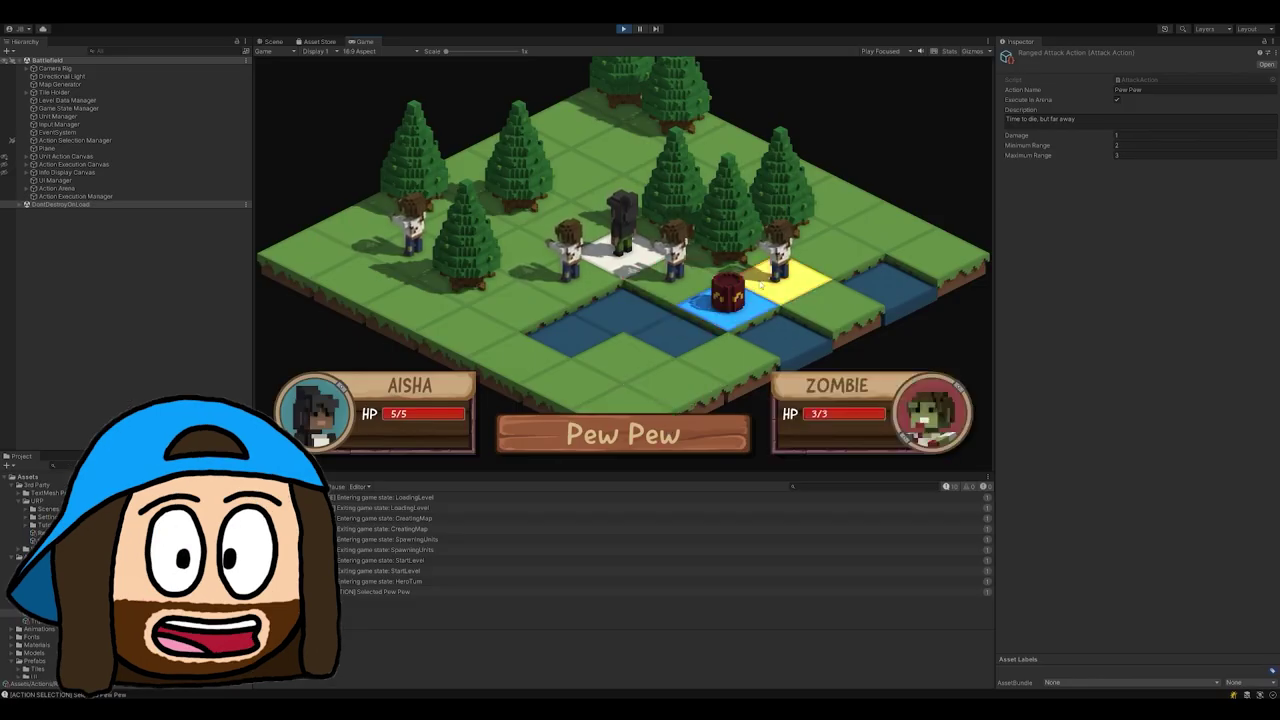
pyautogui.click(744, 300)
pyautogui.click(741, 301)
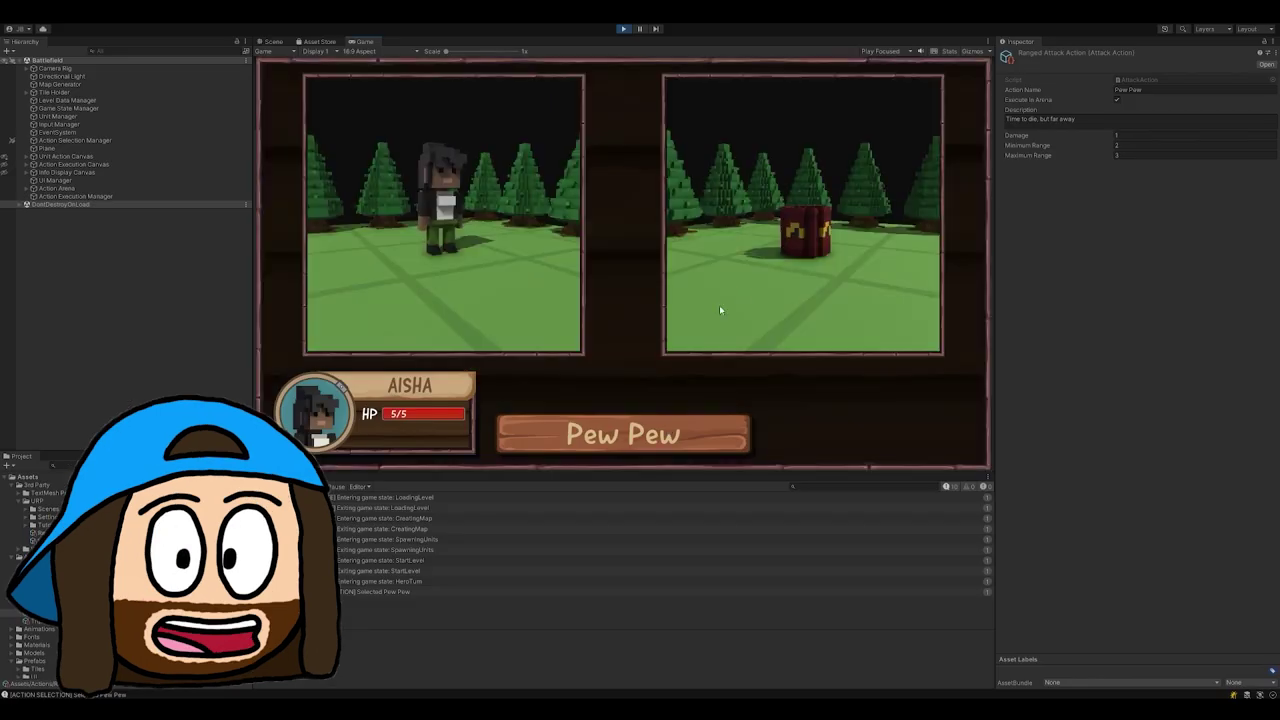